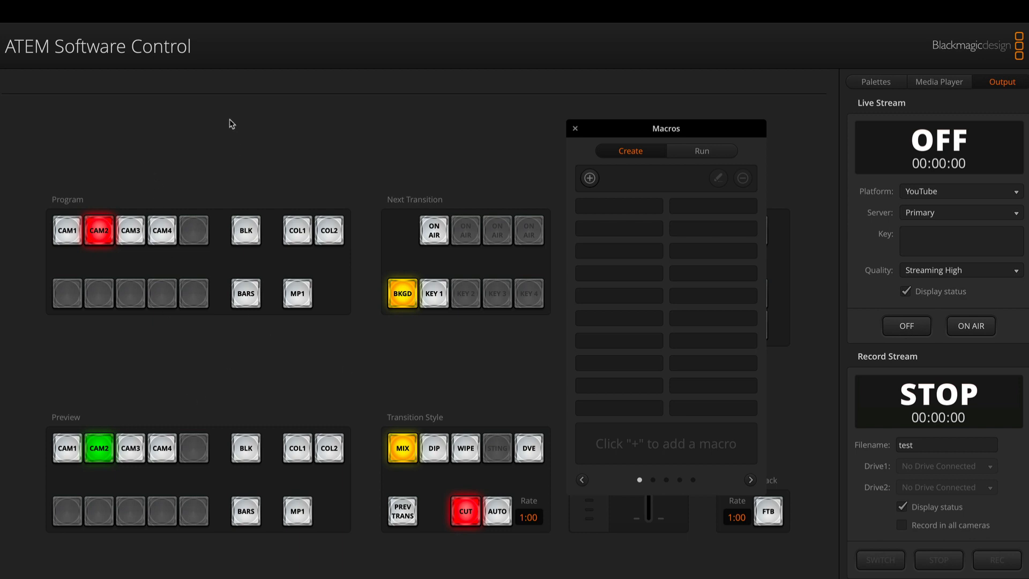
- Open the Macros window and place it over the Next Transition and Transition Style sections, clear of the Program and Preview buses
{"action": "mouse_move", "coordinate": [209, 4]}
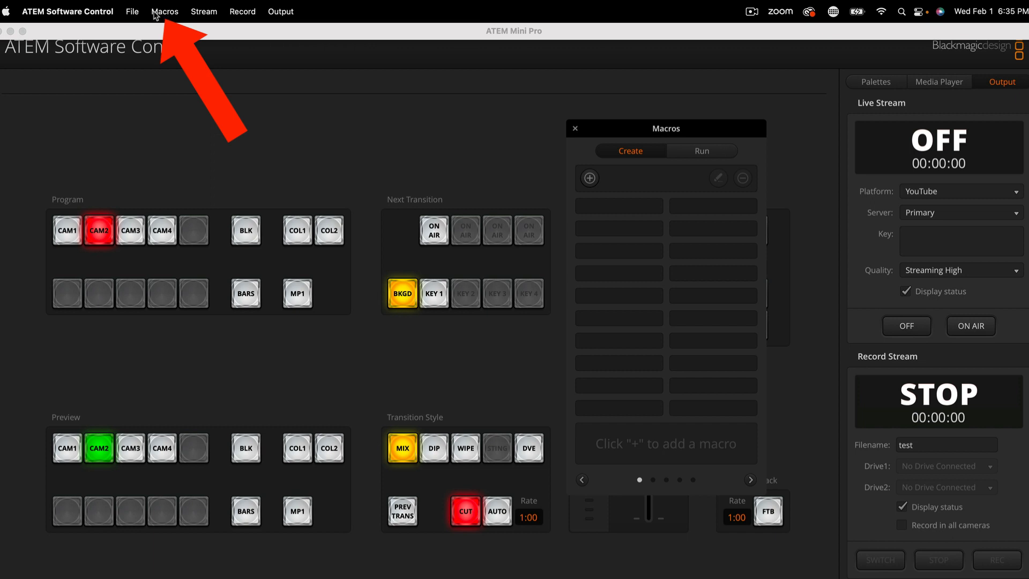
{"action": "left_click", "coordinate": [171, 15]}
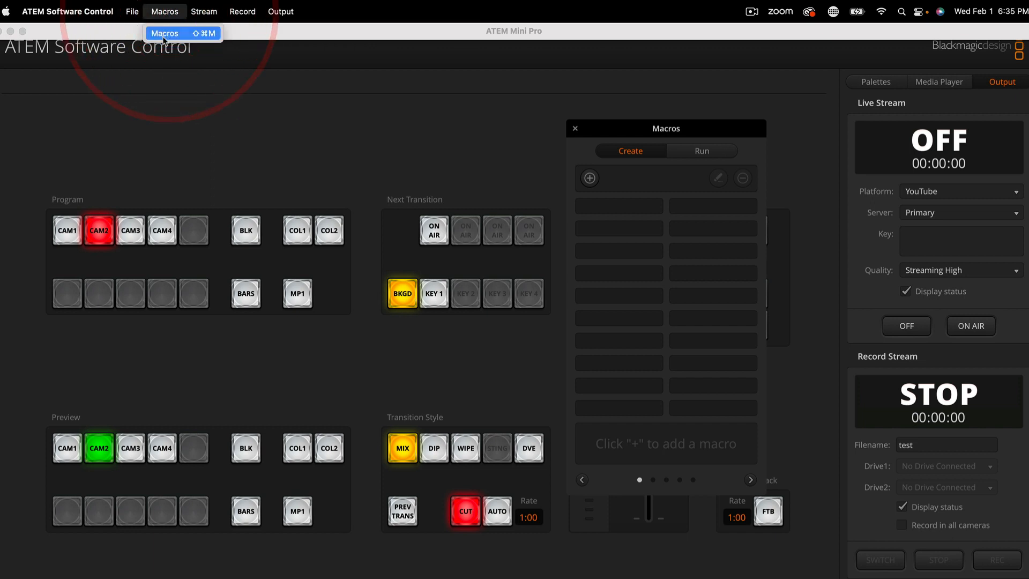
{"action": "left_click", "coordinate": [167, 36]}
{"action": "left_click_drag", "start_coordinate": [699, 126], "coordinate": [511, 121]}
{"action": "mouse_move", "coordinate": [446, 127]}
{"action": "left_mouse_down"}
{"action": "mouse_move", "coordinate": [467, 75]}
{"action": "mouse_move", "coordinate": [448, 121]}
{"action": "left_mouse_up"}
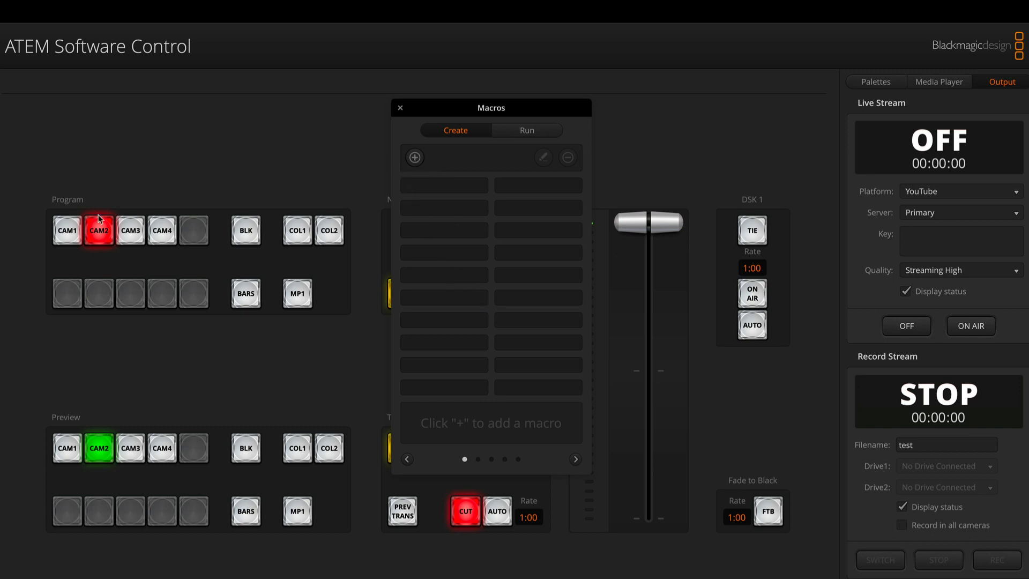
- Create a new macro named "camera shift" in the first slot and start recording it
{"action": "left_click", "coordinate": [415, 158]}
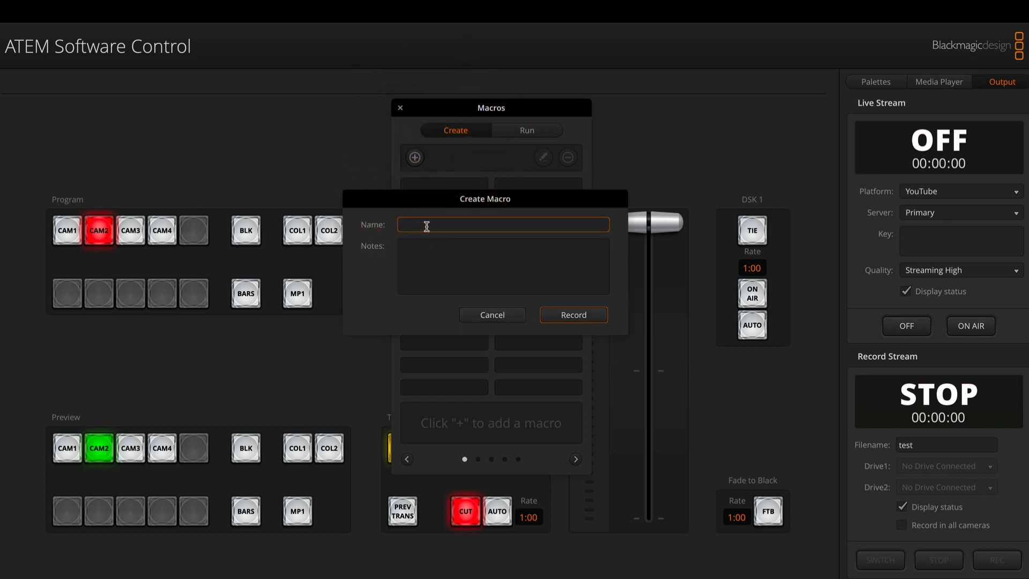
{"action": "type", "text": "camera shift"}
{"action": "left_click", "coordinate": [572, 316]}
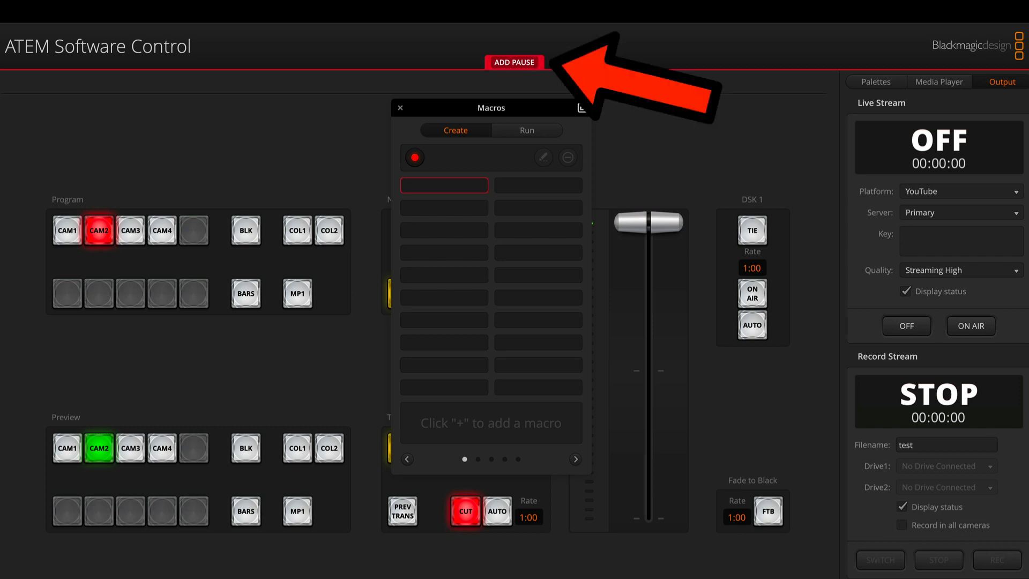
- Record a switch of the program output to CAM1 followed by a 7-second pause in the macro
{"action": "left_click", "coordinate": [67, 231]}
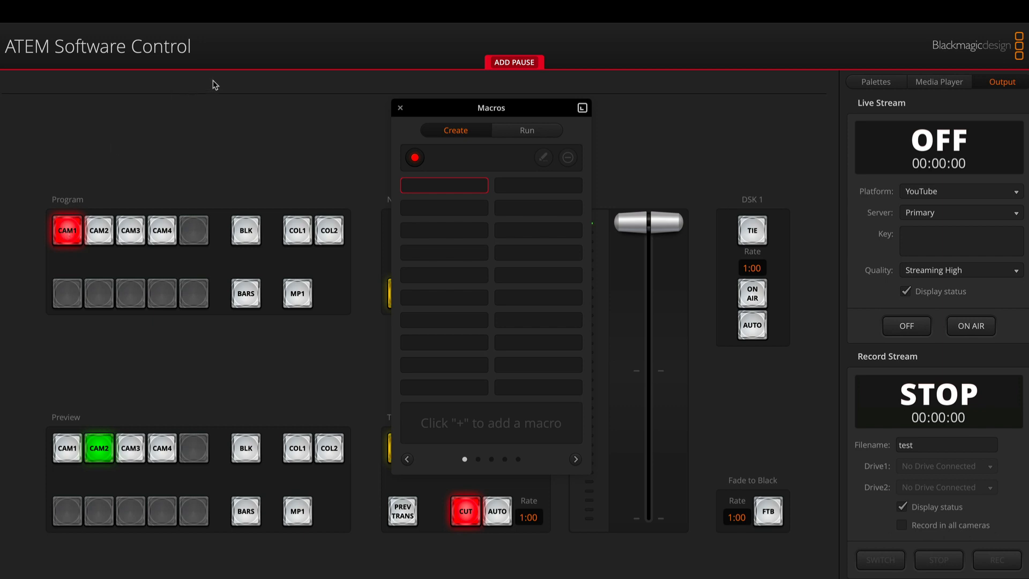
{"action": "left_click", "coordinate": [529, 63]}
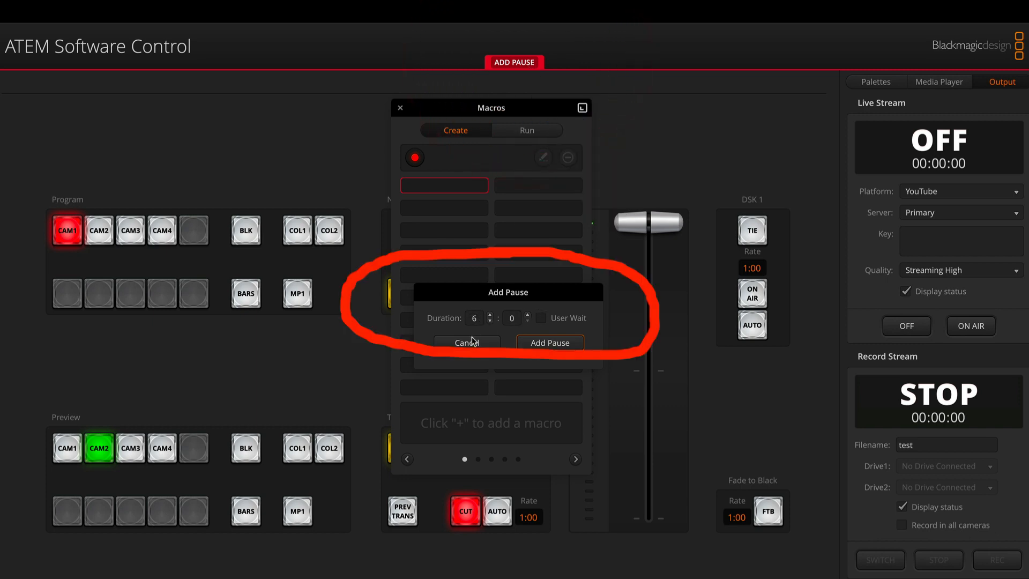
{"action": "left_click", "coordinate": [489, 314]}
{"action": "left_click", "coordinate": [489, 315]}
{"action": "left_click", "coordinate": [490, 315]}
{"action": "left_click", "coordinate": [490, 315]}
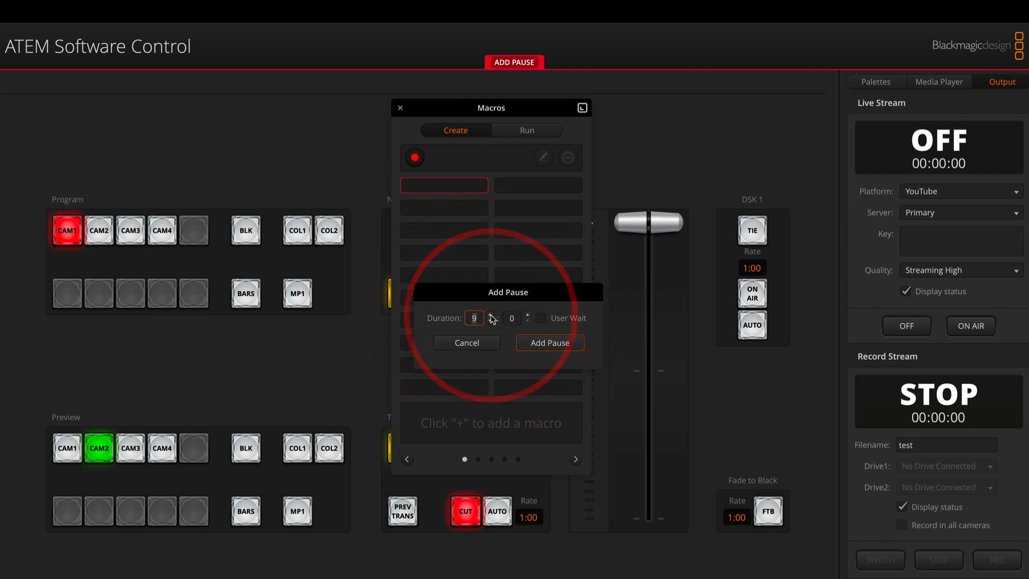
{"action": "left_click", "coordinate": [489, 314]}
{"action": "left_click", "coordinate": [490, 315]}
{"action": "left_click", "coordinate": [489, 314]}
{"action": "left_click", "coordinate": [489, 315]}
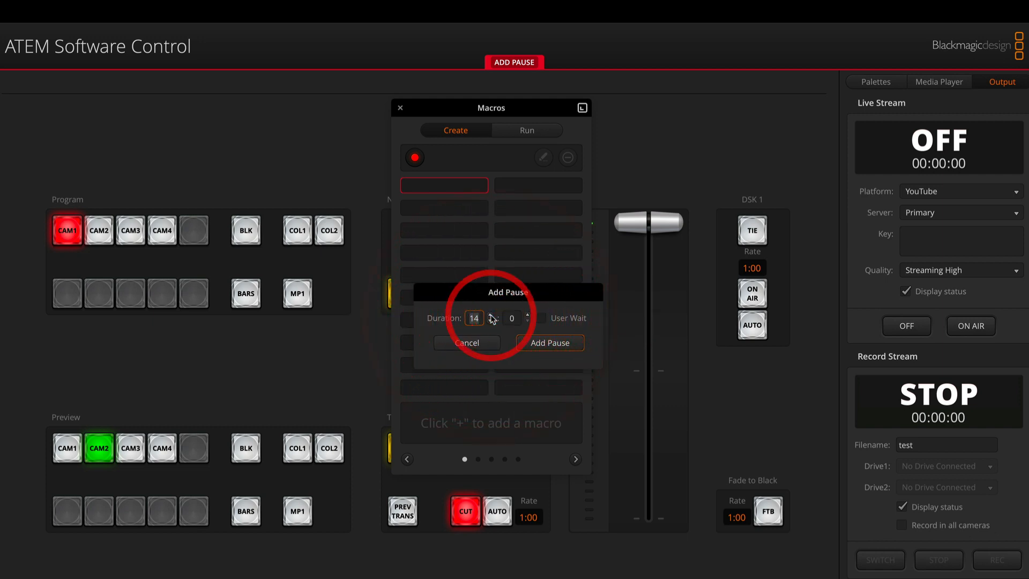
{"action": "left_click", "coordinate": [490, 314]}
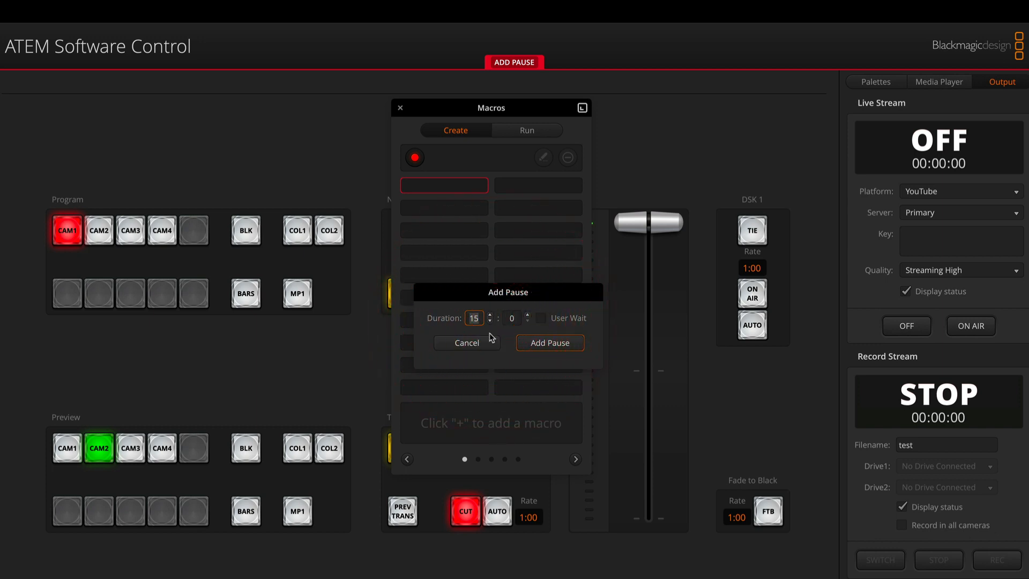
{"action": "left_click", "coordinate": [489, 322]}
{"action": "left_click", "coordinate": [490, 322]}
{"action": "left_click", "coordinate": [490, 322]}
{"action": "left_click", "coordinate": [490, 322]}
{"action": "left_click", "coordinate": [490, 322]}
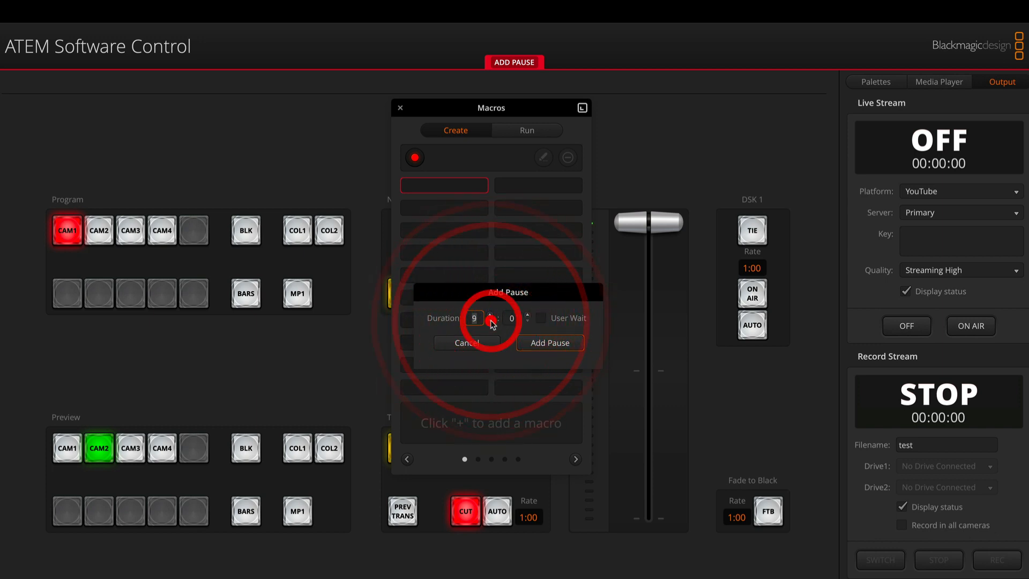
{"action": "left_click", "coordinate": [489, 322]}
{"action": "left_click", "coordinate": [489, 322]}
{"action": "left_click", "coordinate": [490, 322]}
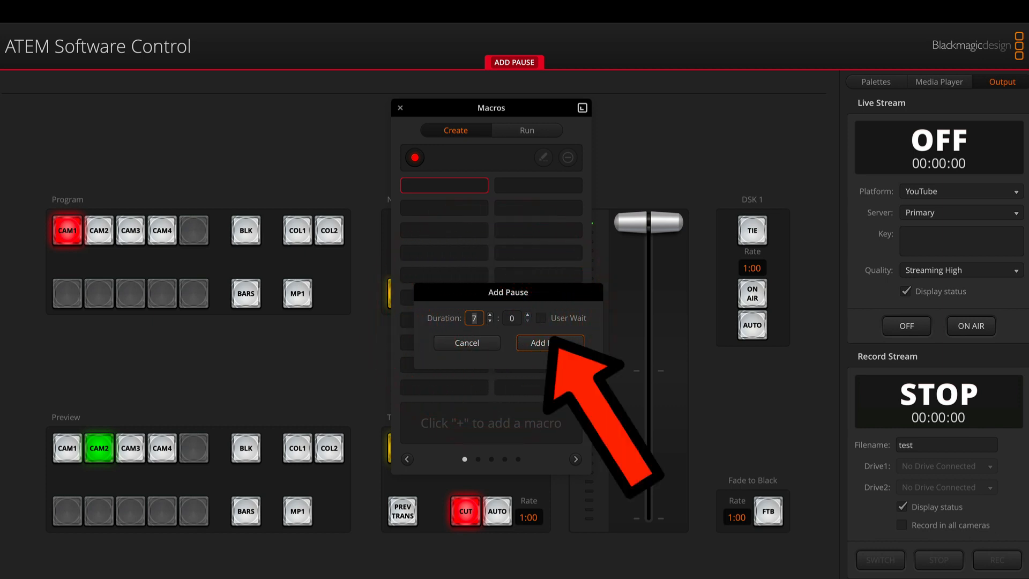
{"action": "left_click", "coordinate": [558, 343]}
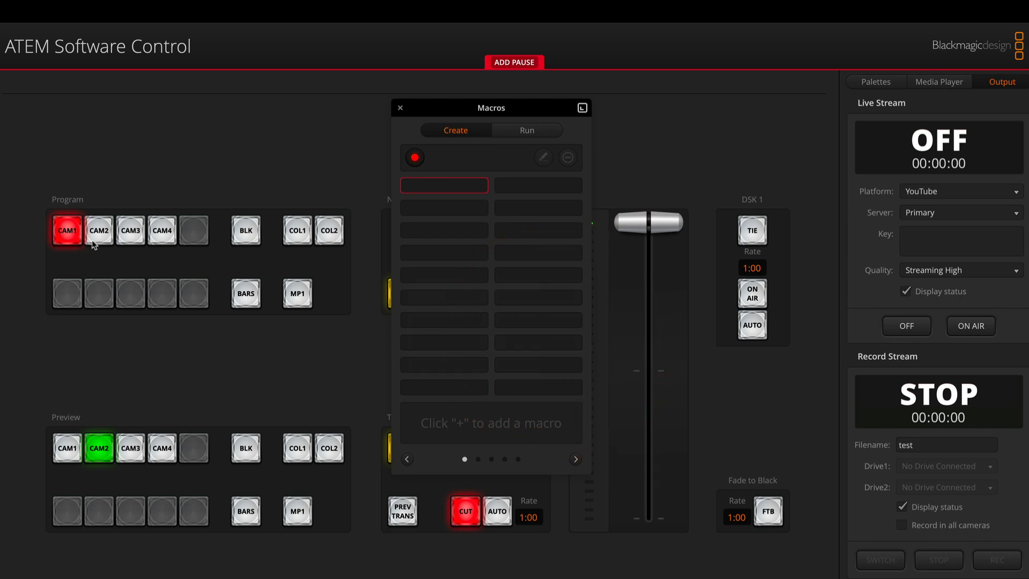
- Record a switch of the program output to CAM2 followed by a 5-second pause, and end the macro recording
{"action": "left_click", "coordinate": [106, 231]}
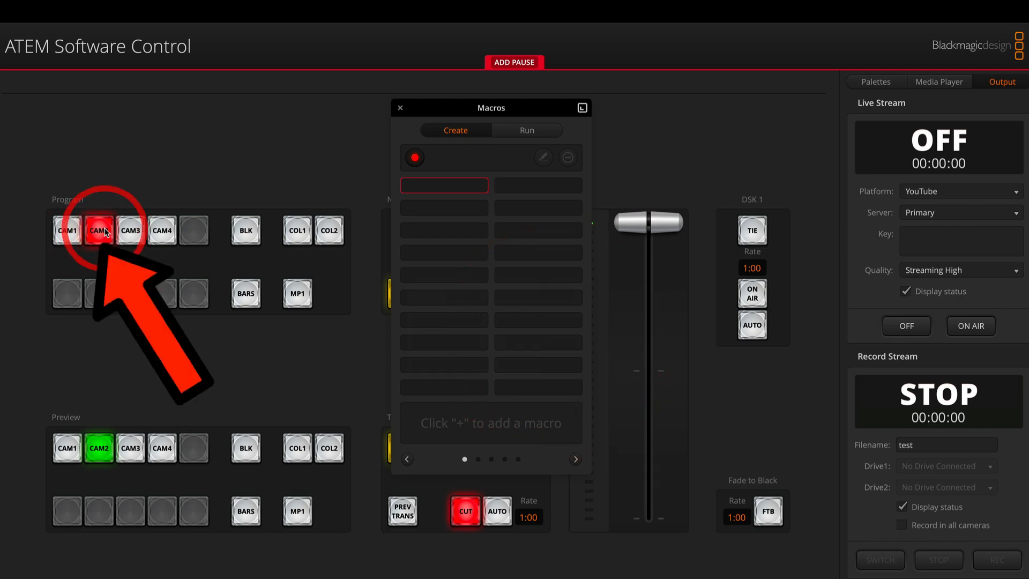
{"action": "left_click", "coordinate": [514, 62]}
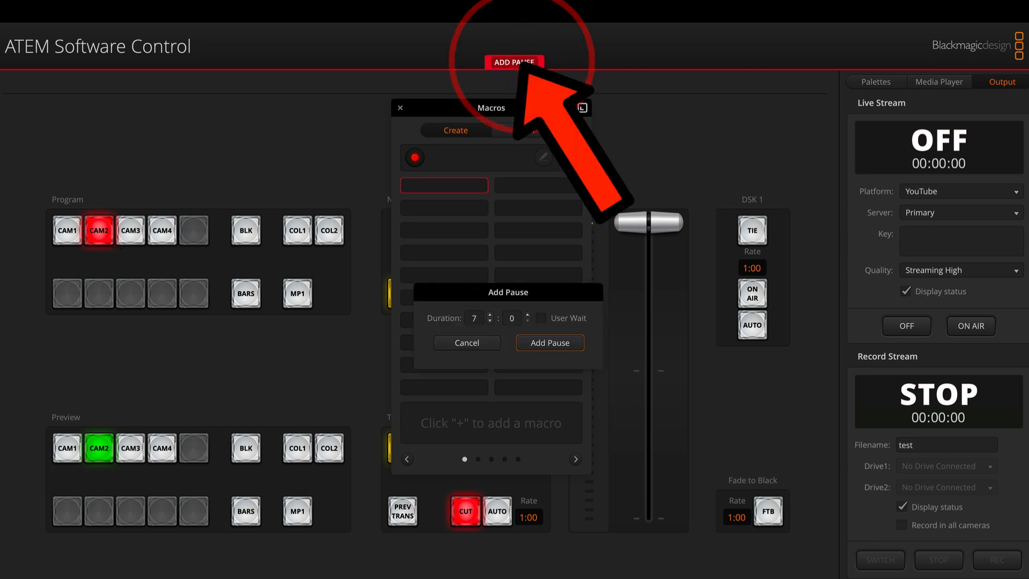
{"action": "scroll", "coordinate": [492, 321], "scroll_direction": "up", "scroll_amount": 6}
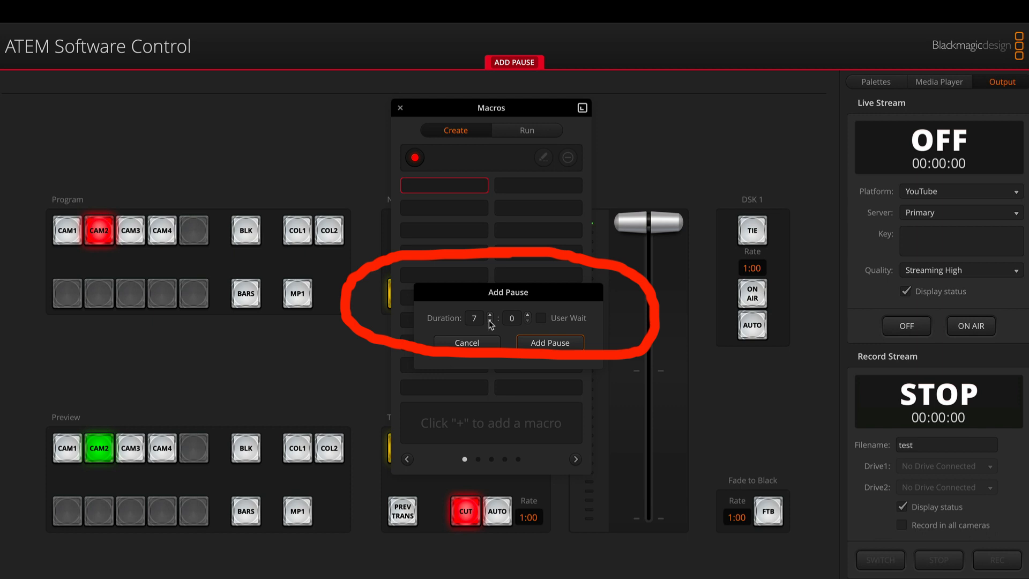
{"action": "double_click", "coordinate": [490, 321]}
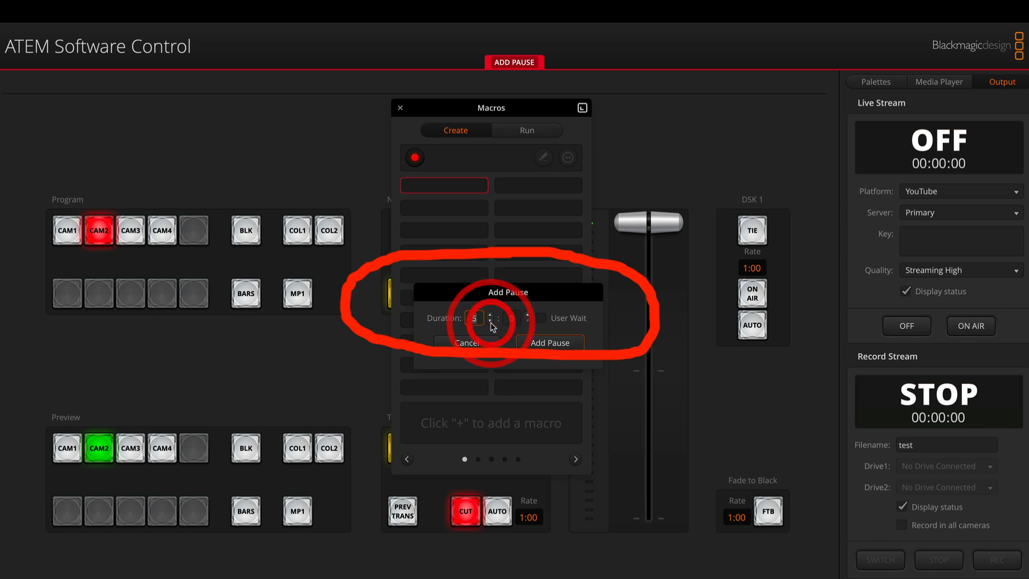
{"action": "left_click", "coordinate": [550, 345]}
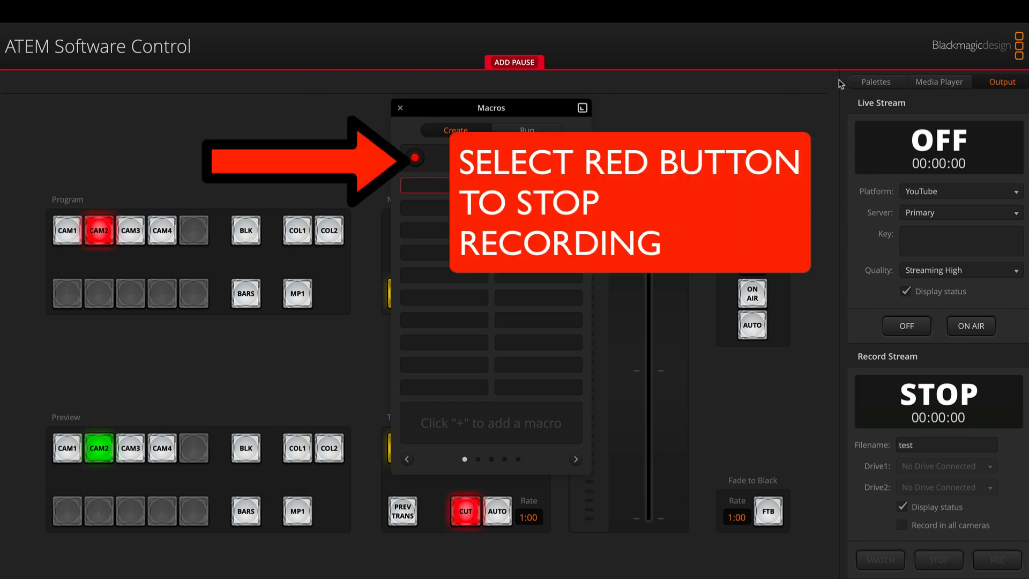
{"action": "left_click", "coordinate": [415, 158]}
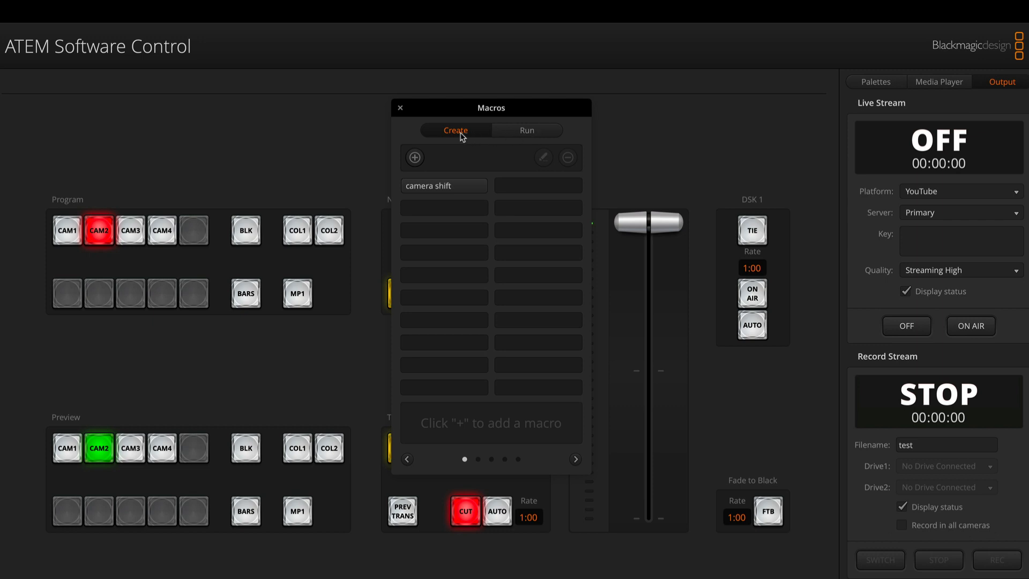
- Run the "camera shift" macro with Recall and Run enabled and looping turned on
{"action": "left_click", "coordinate": [536, 133]}
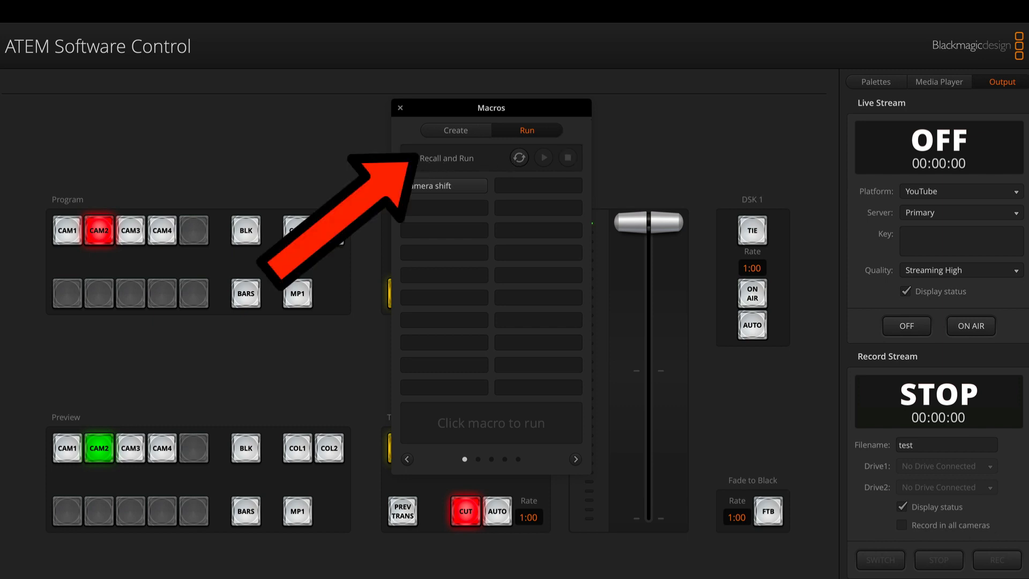
{"action": "left_click", "coordinate": [411, 158]}
{"action": "left_click", "coordinate": [409, 158]}
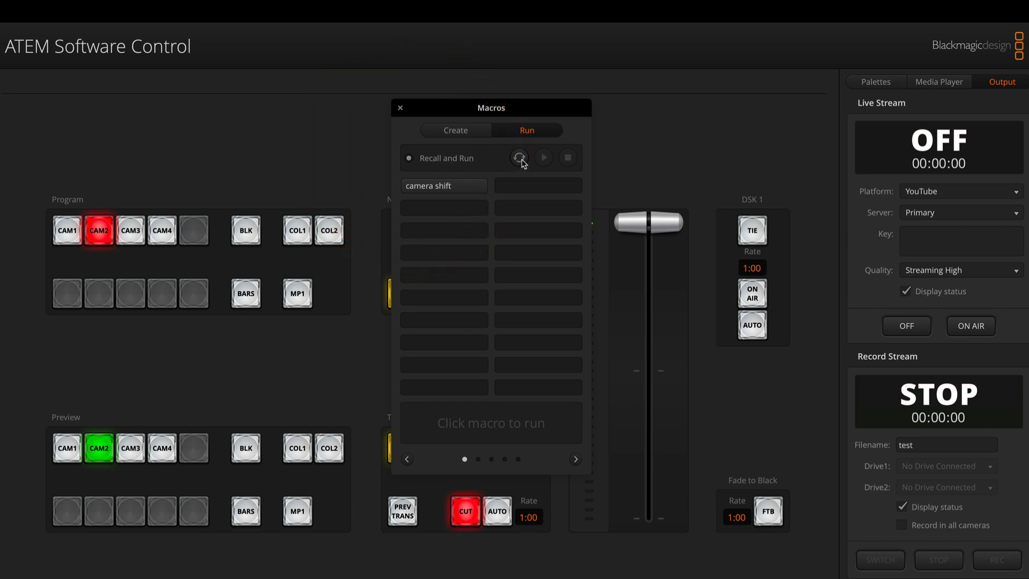
{"action": "left_click", "coordinate": [519, 158]}
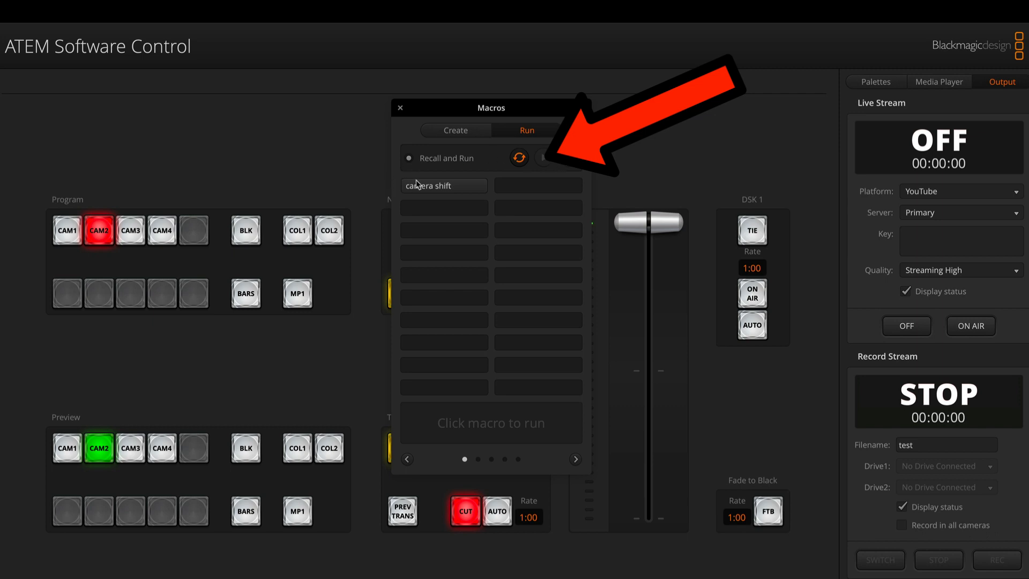
{"action": "left_click", "coordinate": [443, 191]}
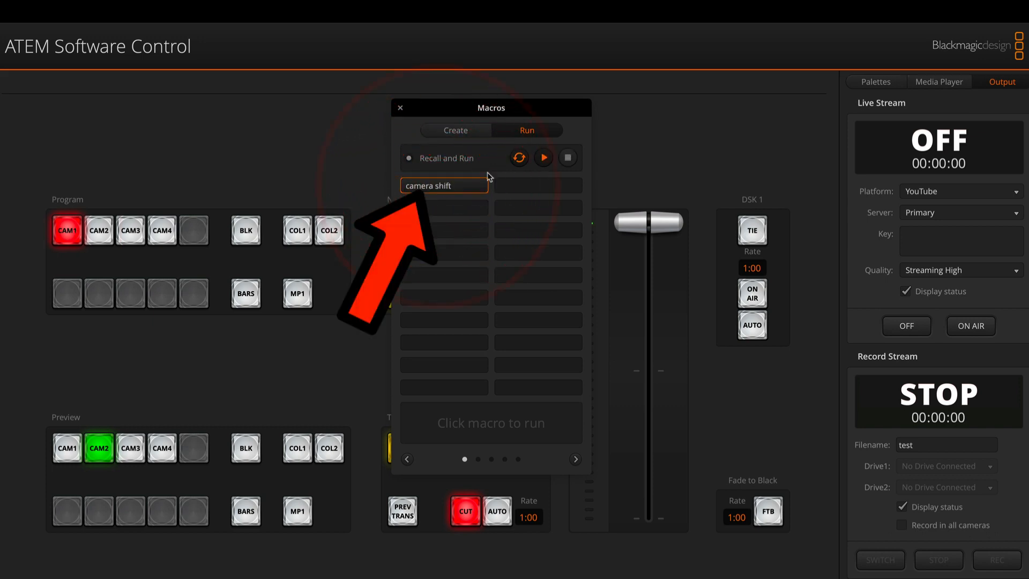